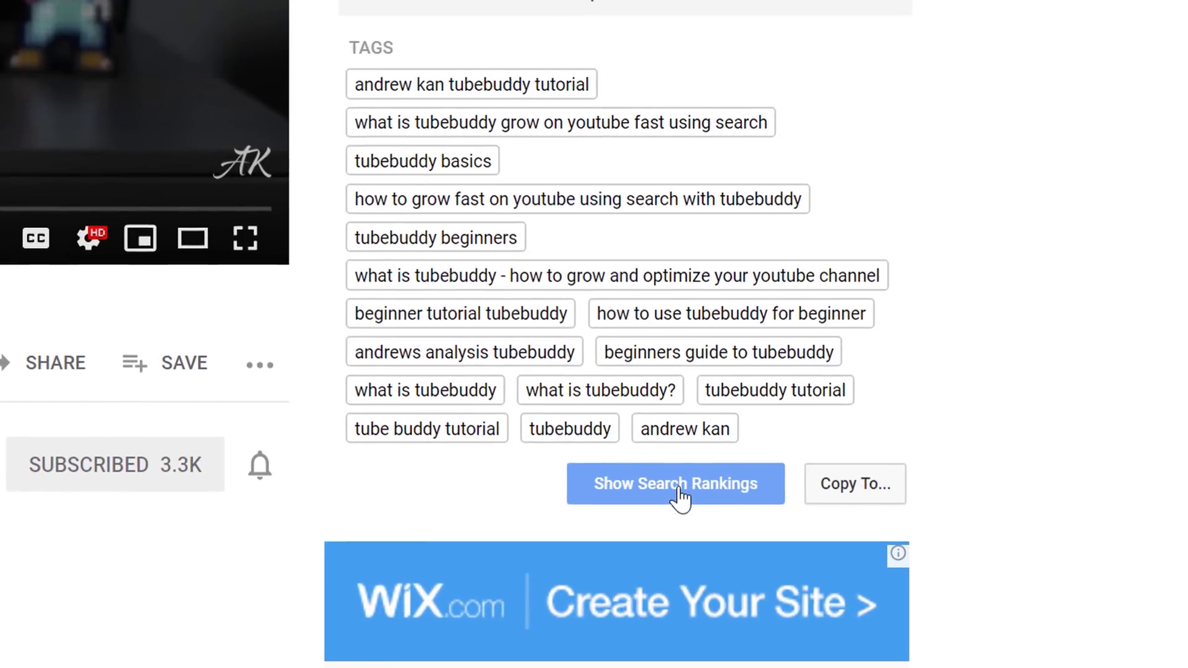
- Show the search rankings for the video's tags in Videolytics
left_click(679, 487)
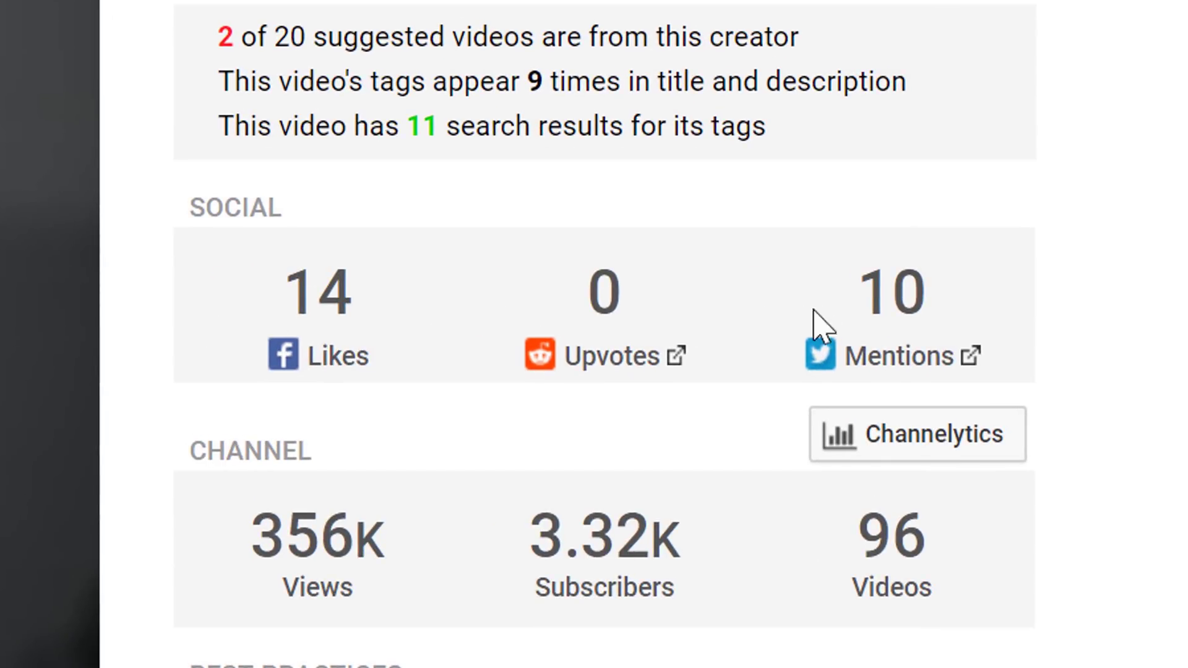
- Open the video's Twitter mentions from the Social section
left_click(907, 372)
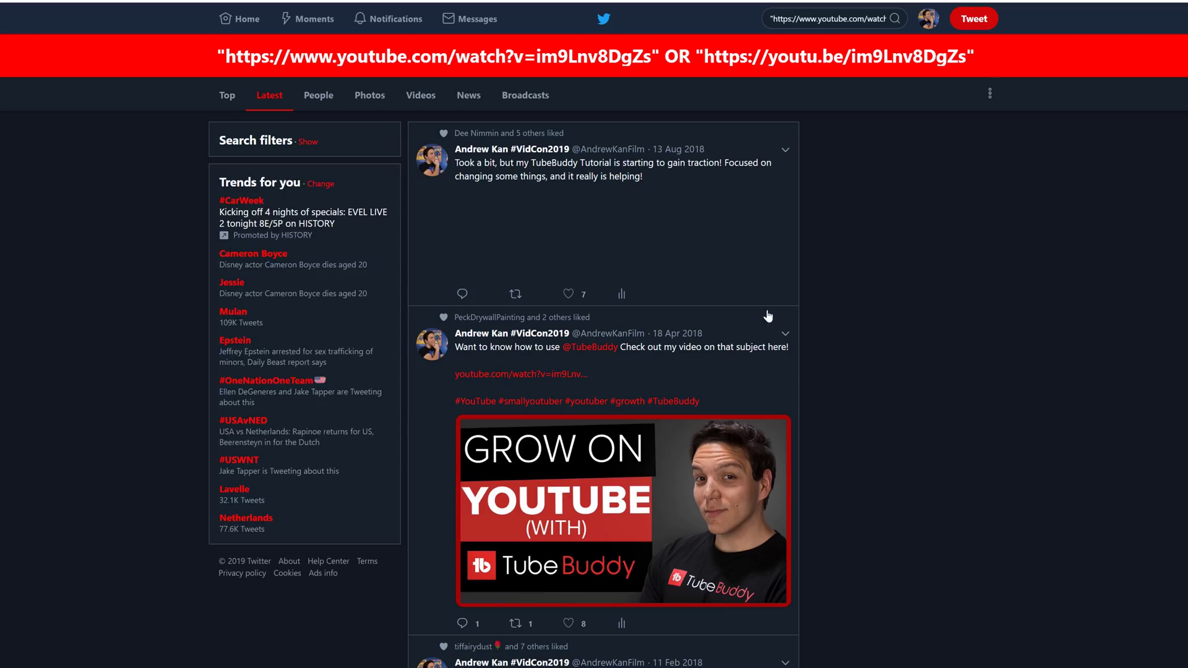
- Browse the Twitter Latest results of tweets linking the tutorial video's URL
scroll(603, 399, "down", 10)
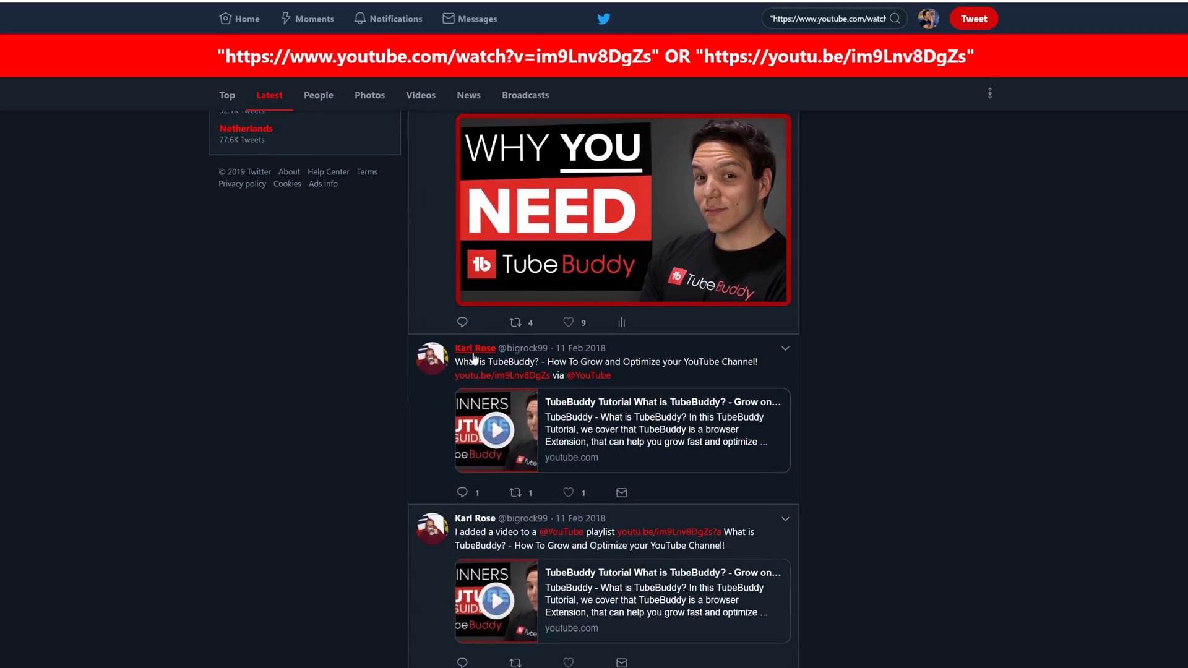
scroll(489, 399, "down", 5)
scroll(586, 389, "down", 3)
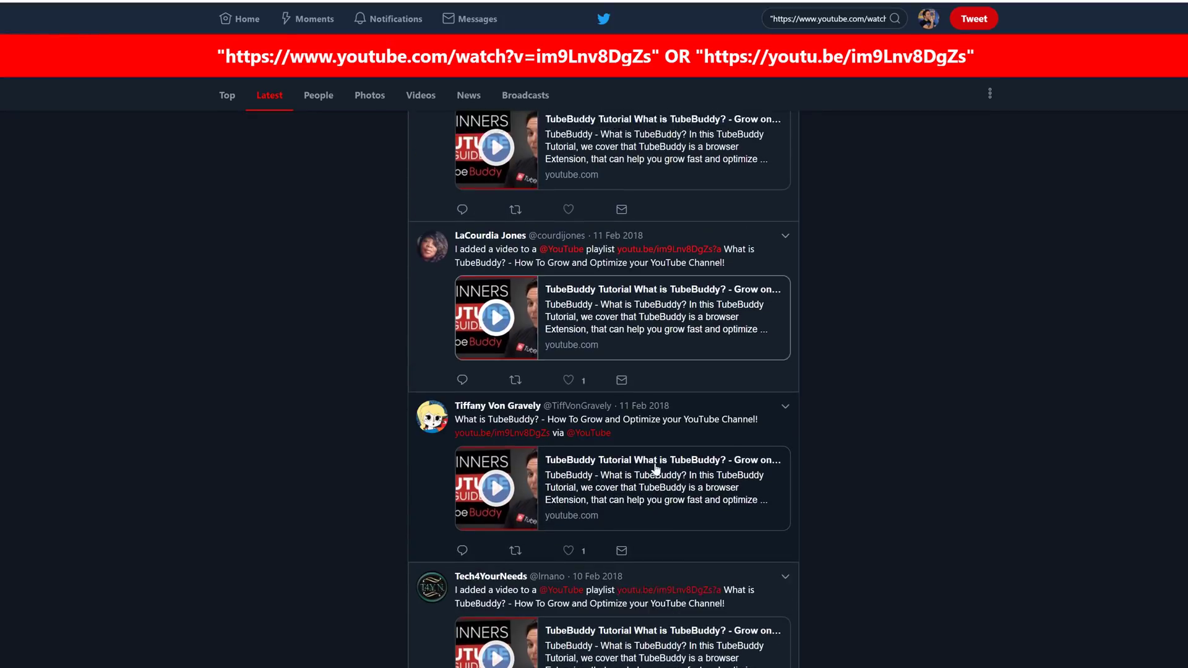
scroll(625, 381, "down", 2)
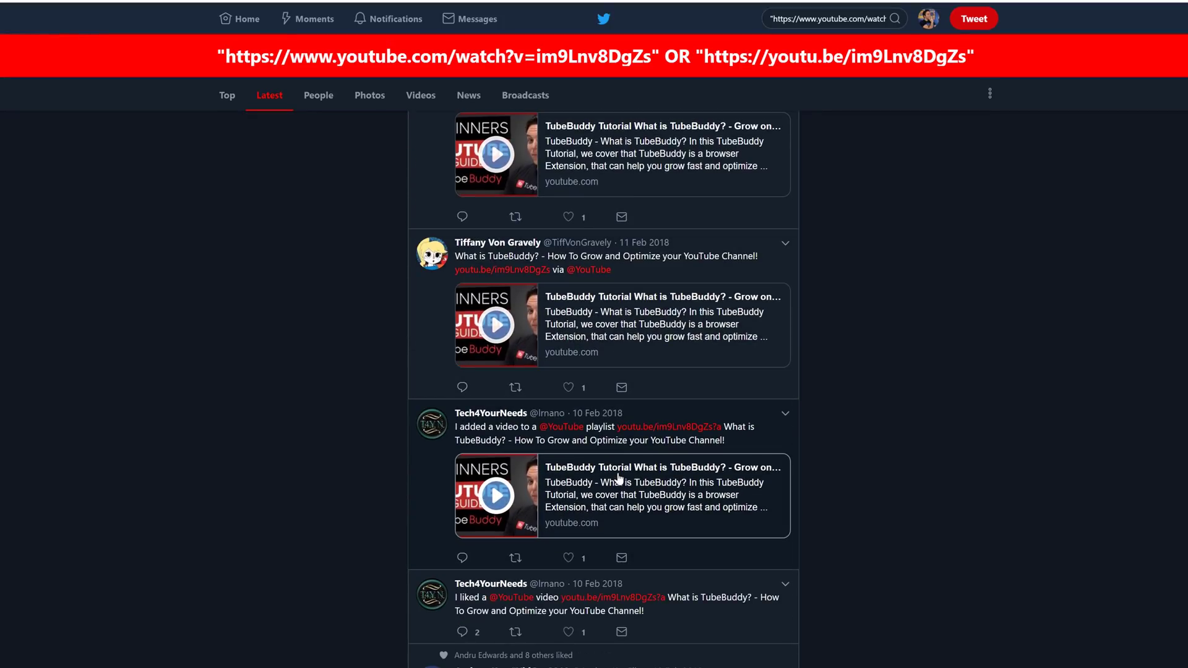
scroll(692, 501, "down", 1)
scroll(710, 547, "up", 12)
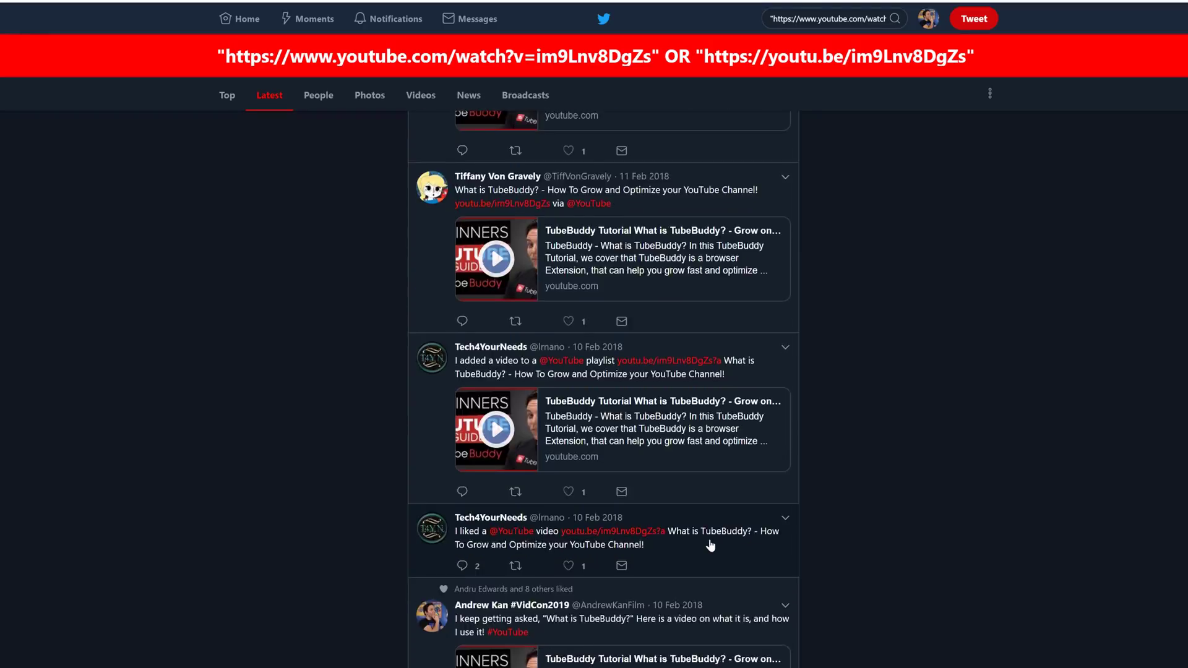
scroll(712, 545, "up", 5)
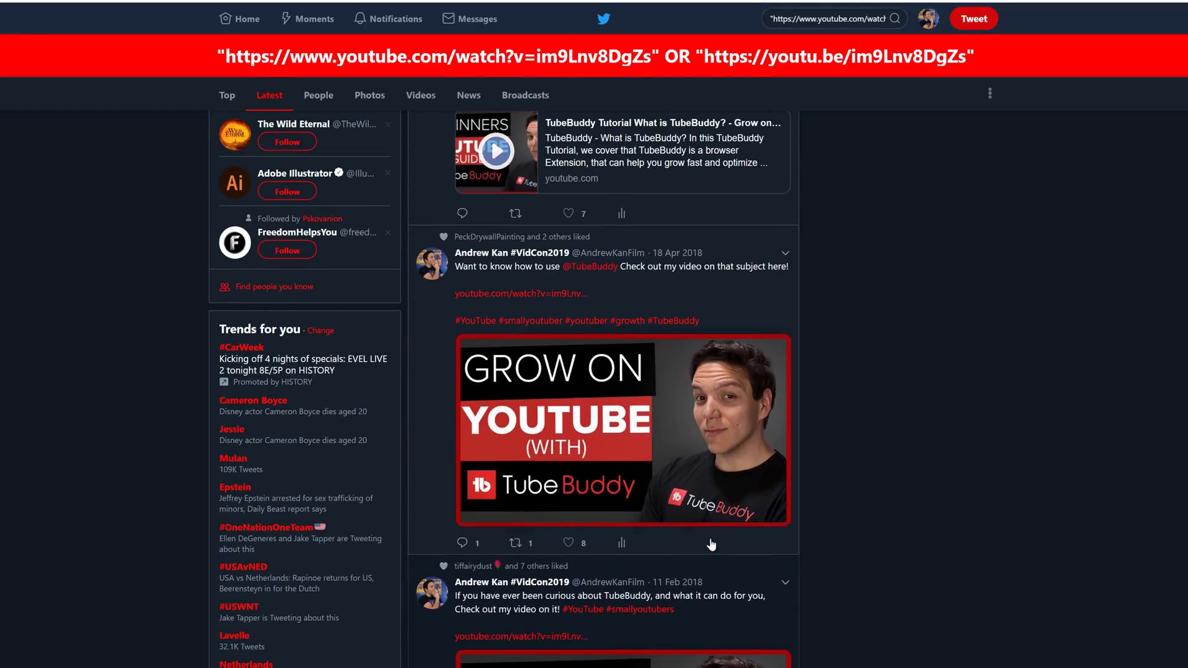
scroll(712, 544, "down", 9)
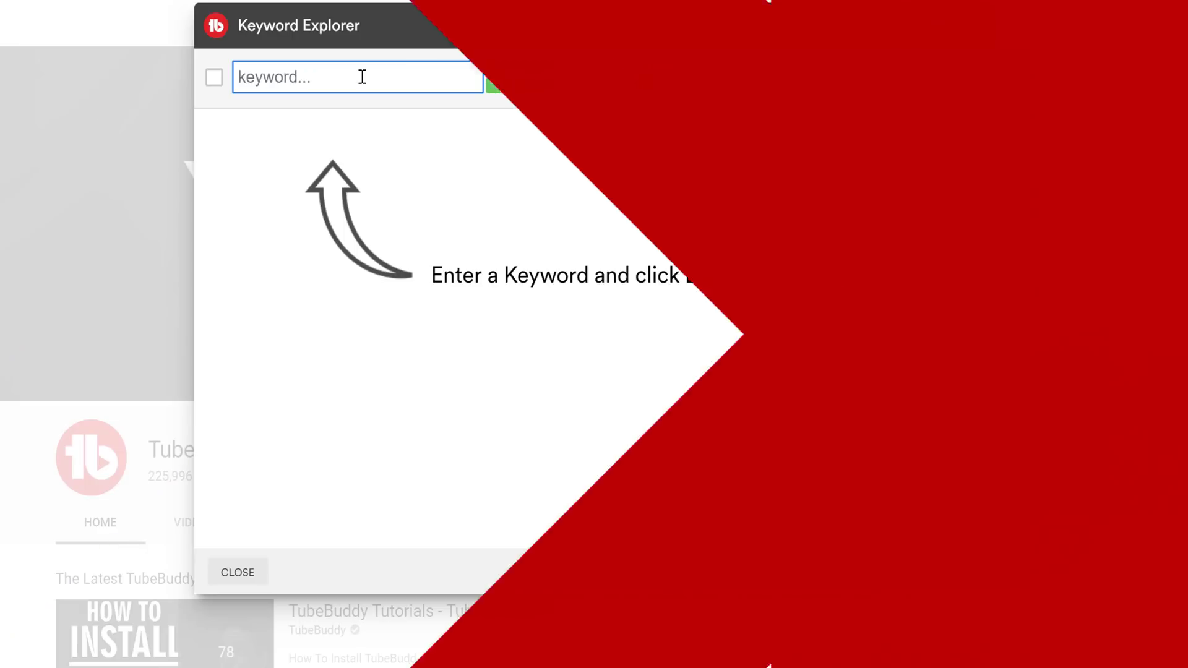
- Search Keyword Explorer for 'How to get more Views on YouTube' and view its Weighted score
type("How to get more")
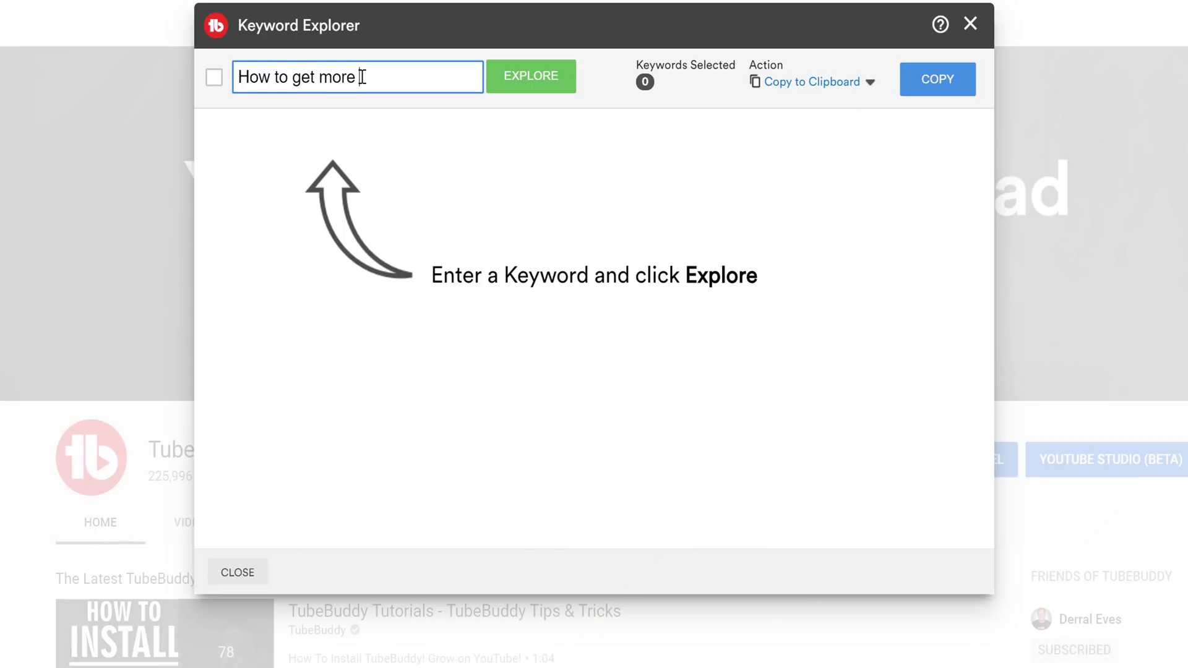
type(" Views on YouTube")
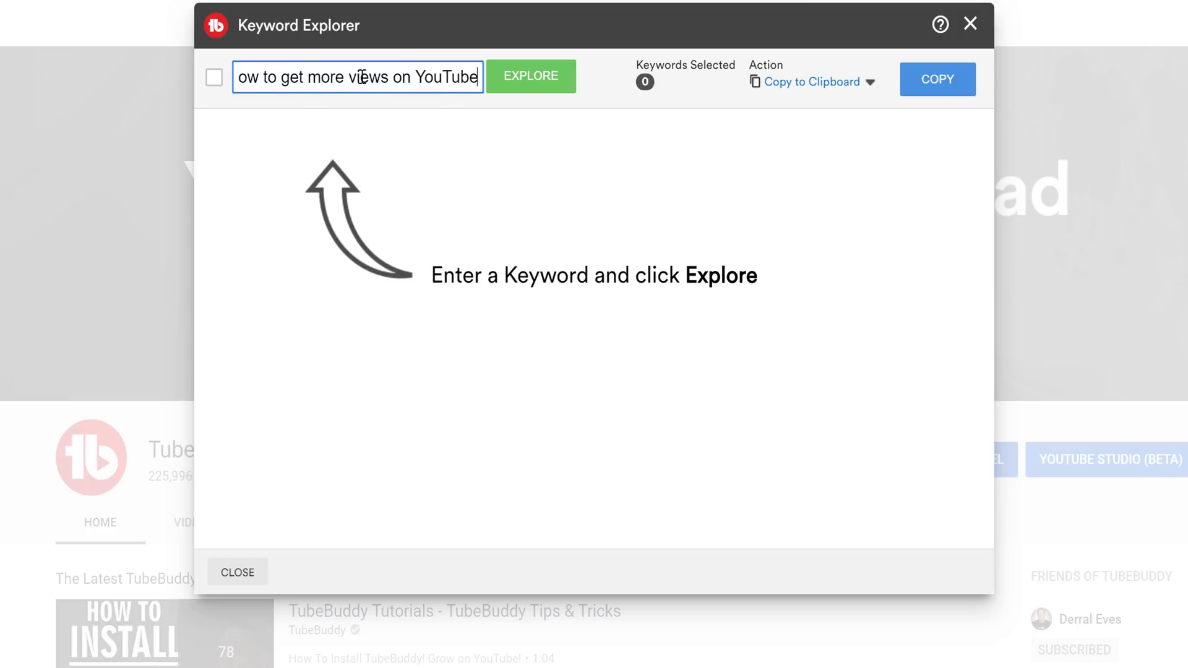
key("Return")
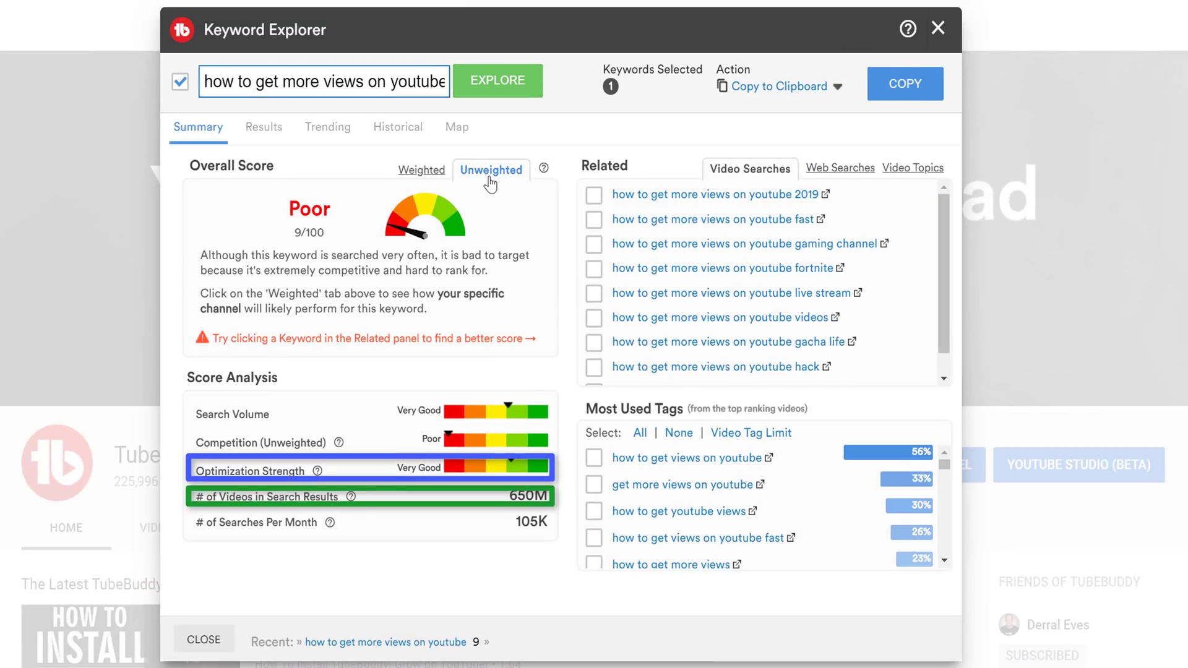
left_click(422, 177)
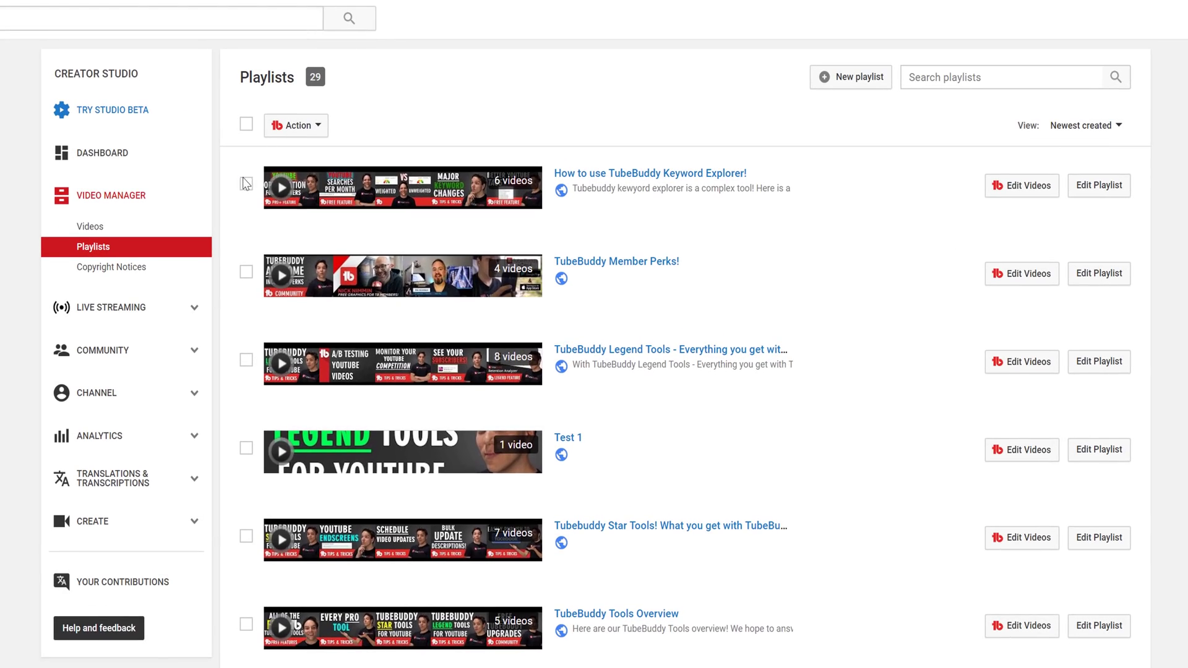
- Set the 'How to use TubeBuddy Keyword Explorer!' playlist's video ordering to Subscribers gained
left_click(246, 184)
left_click(296, 126)
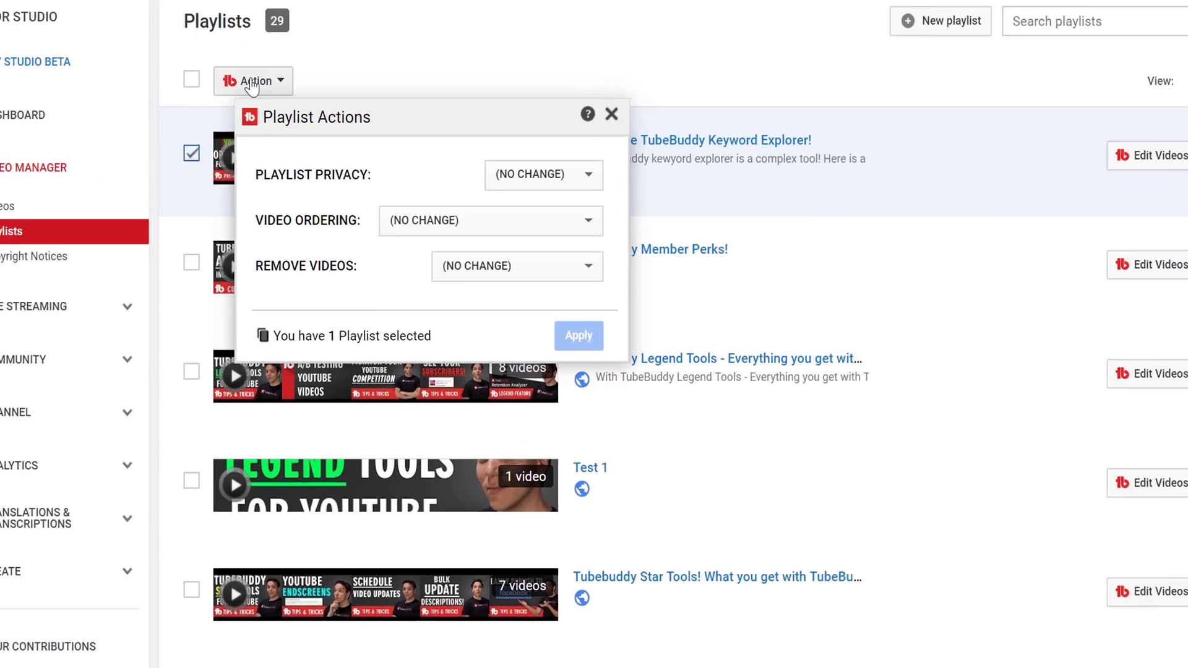
left_click(464, 239)
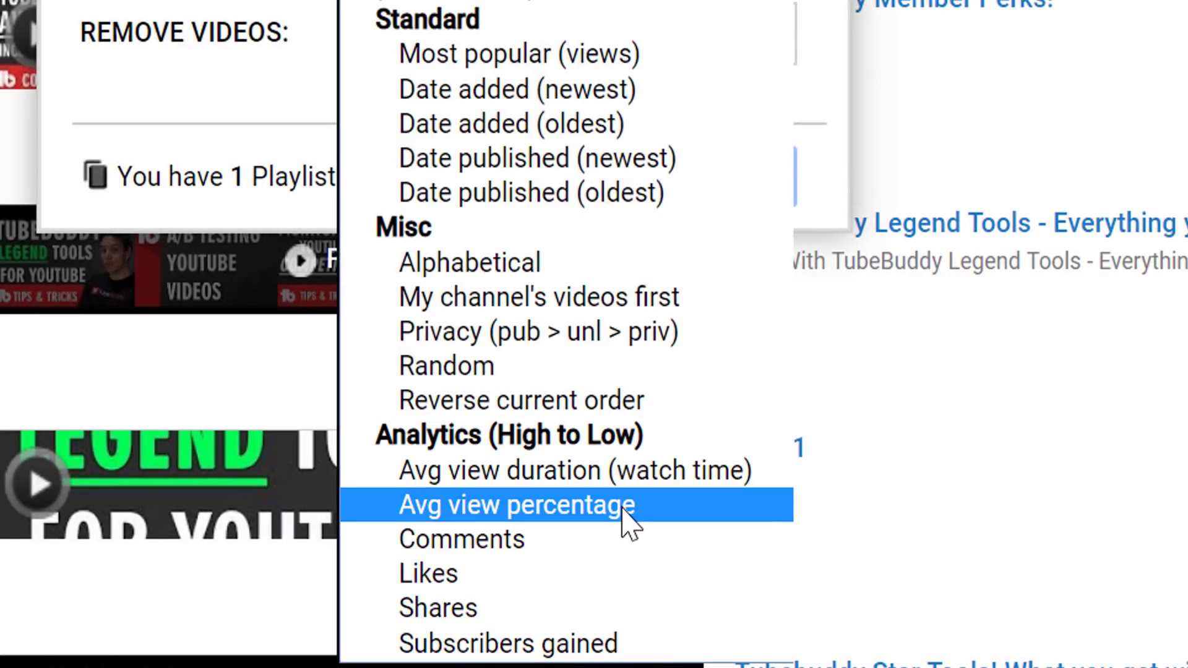
left_click(548, 644)
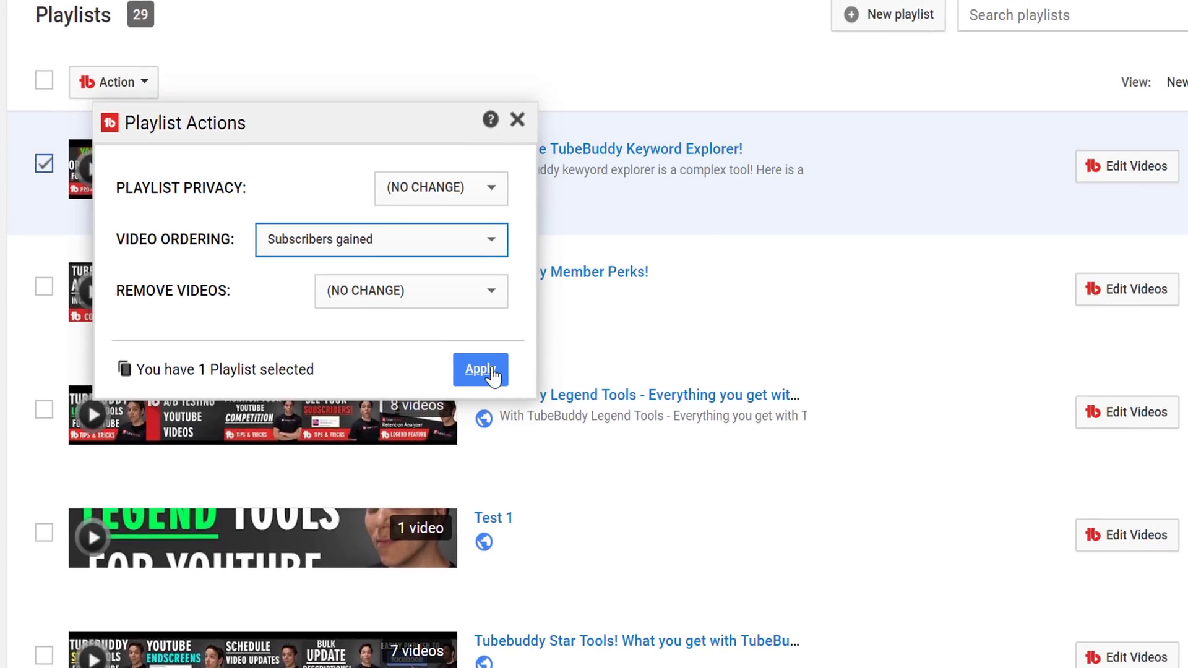
left_click(492, 372)
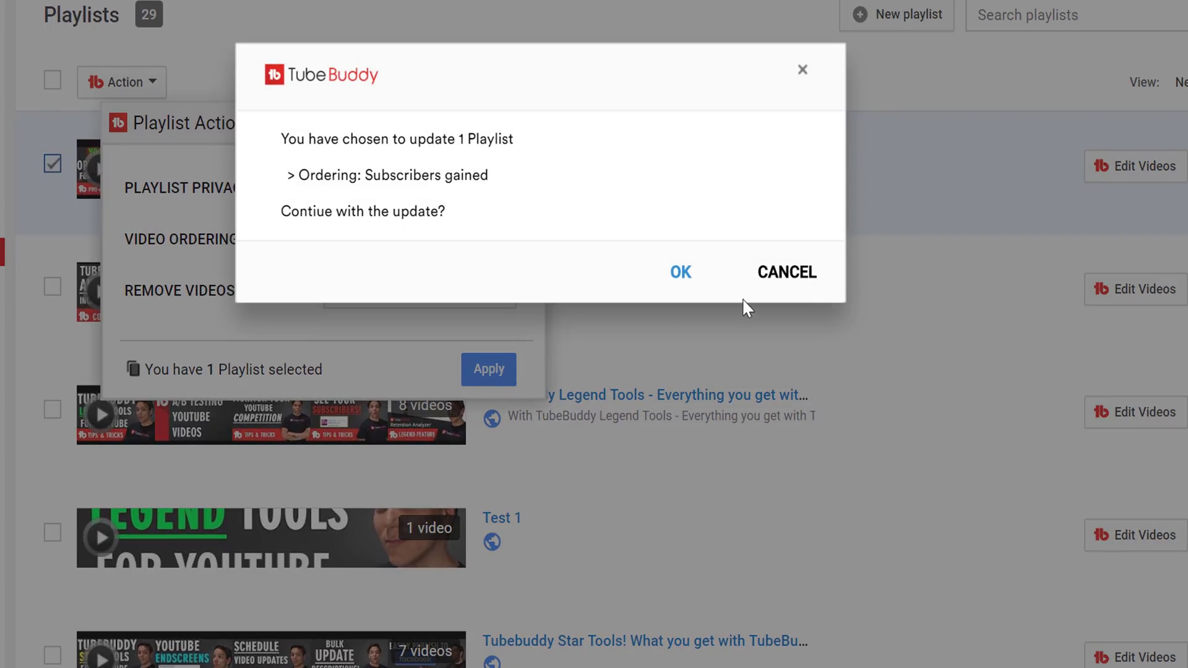
left_click(671, 272)
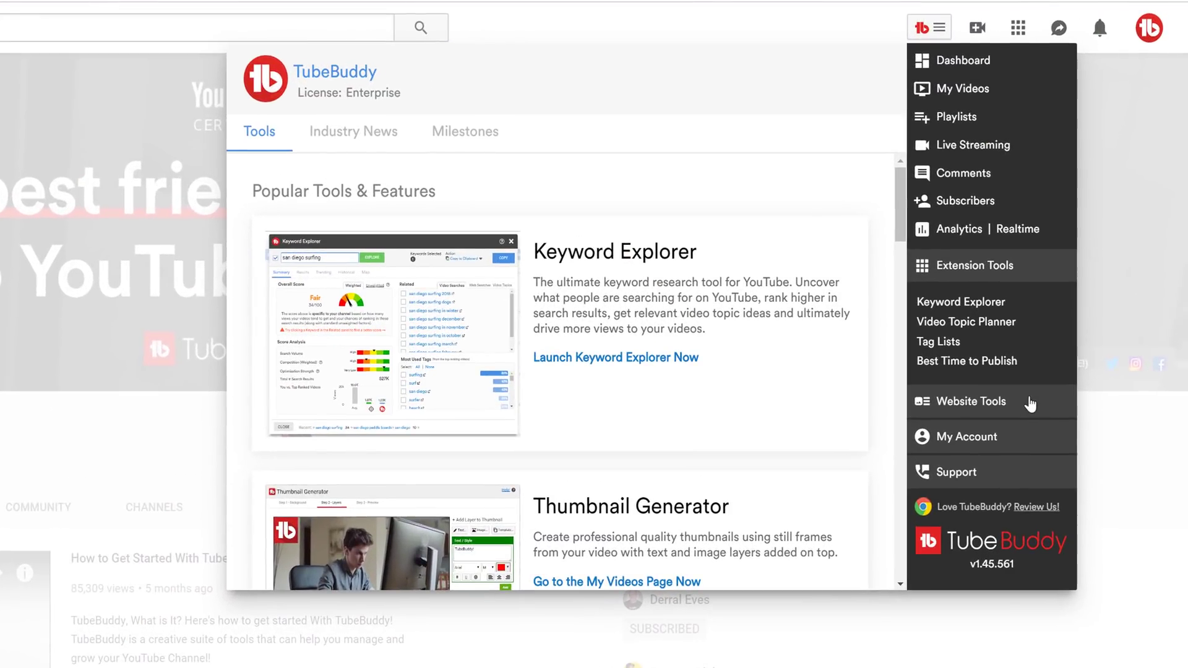
- Open the Retention Analyzer and sort videos by 2:00 retention, highest first
left_click(1030, 403)
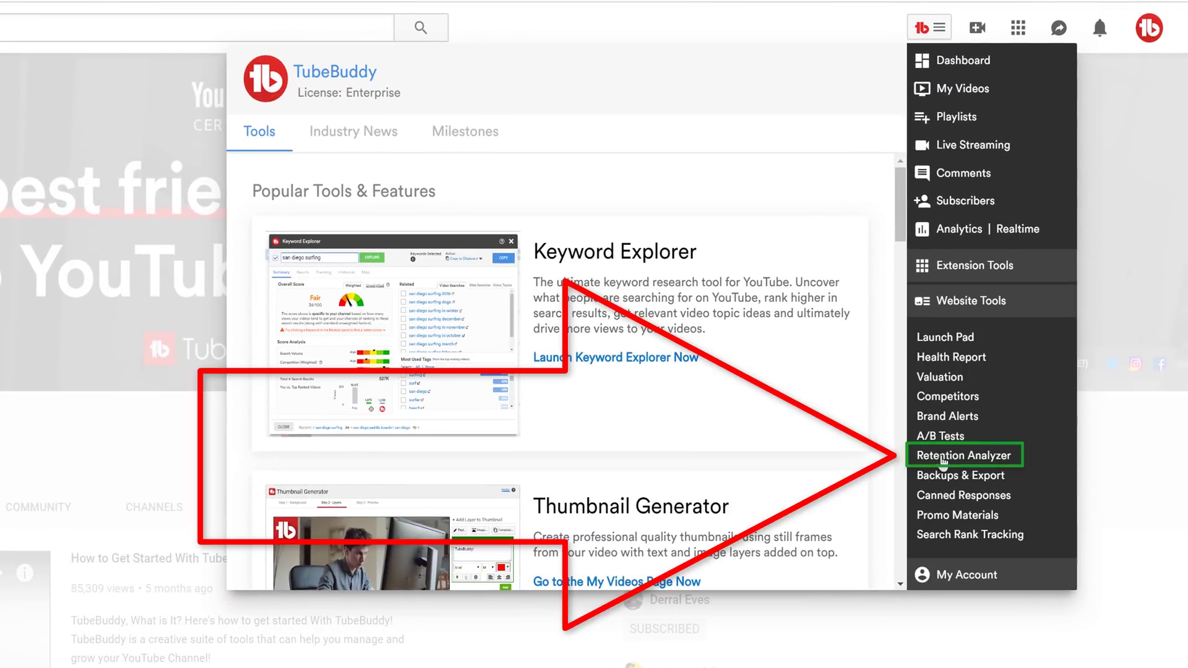
left_click(941, 456)
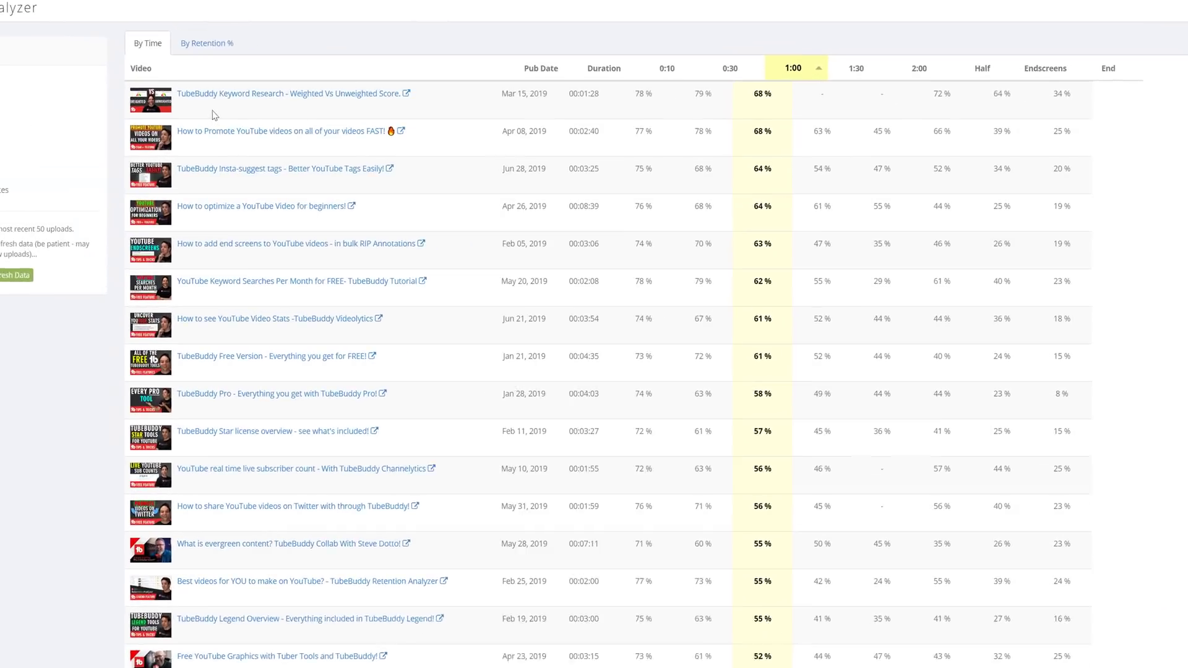
scroll(214, 273, "down", 15)
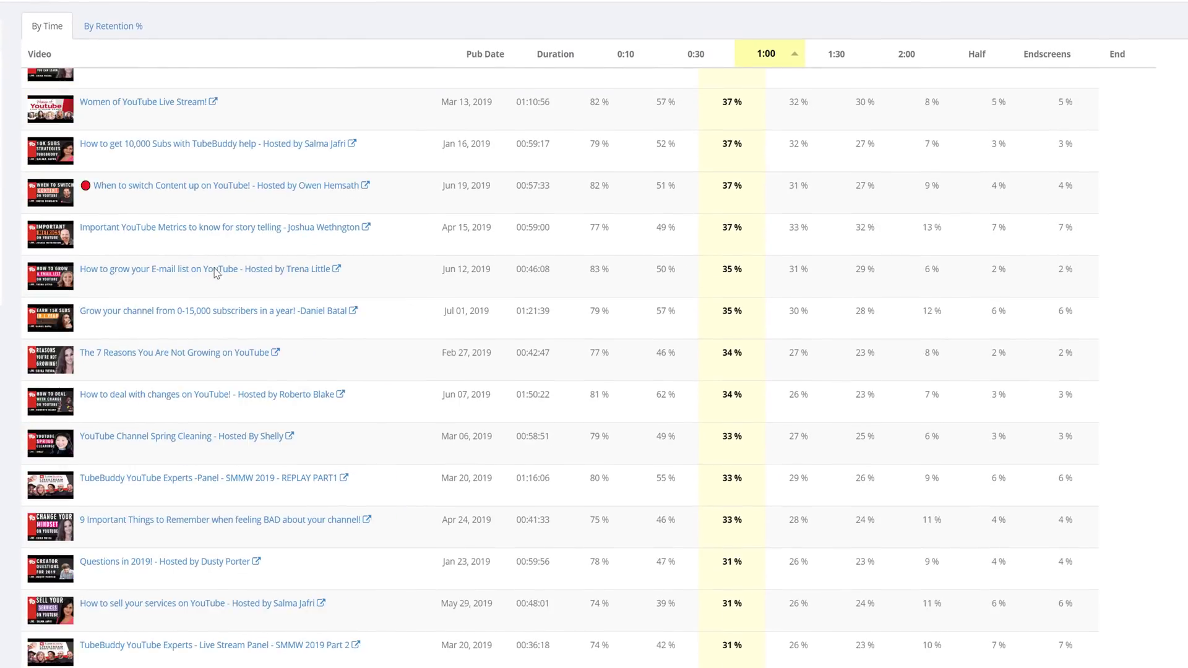
scroll(216, 271, "up", 10)
scroll(217, 270, "up", 10)
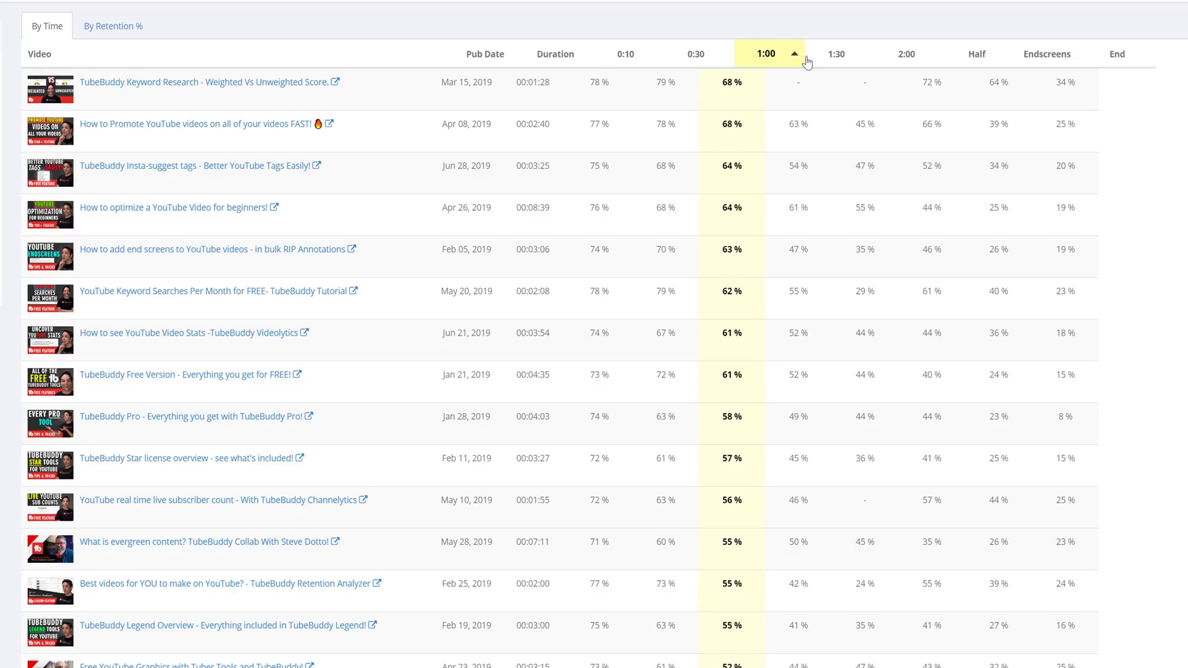
left_click(904, 62)
left_click(936, 57)
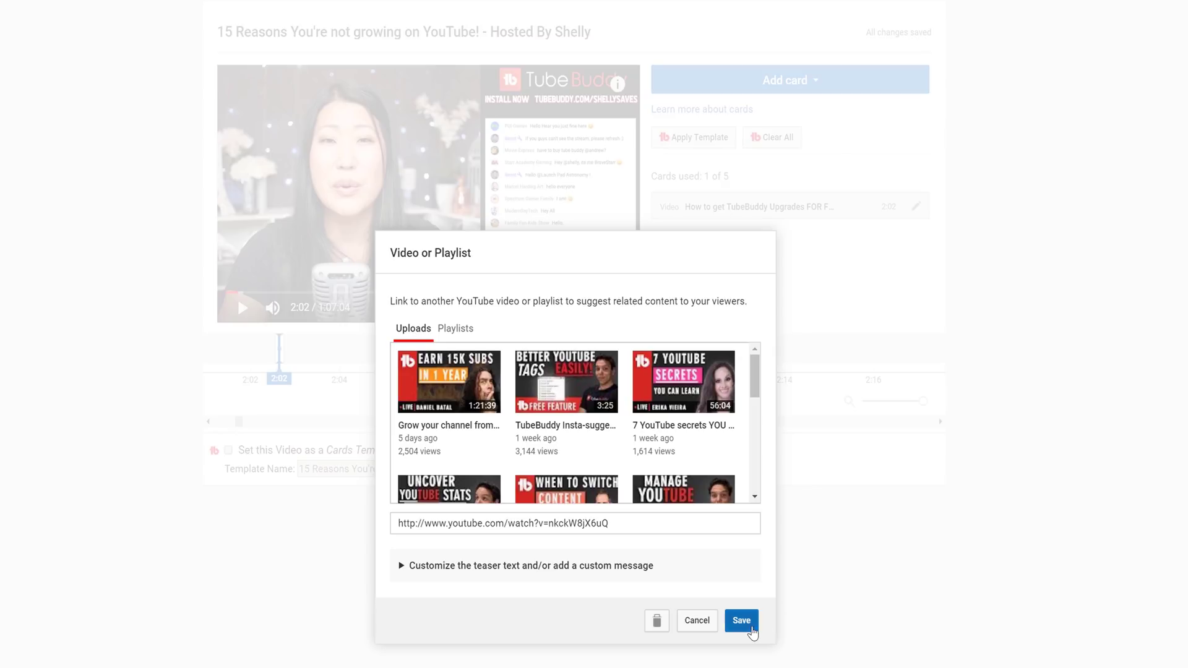
- Save the Video or Playlist card that links to another video
left_click(754, 625)
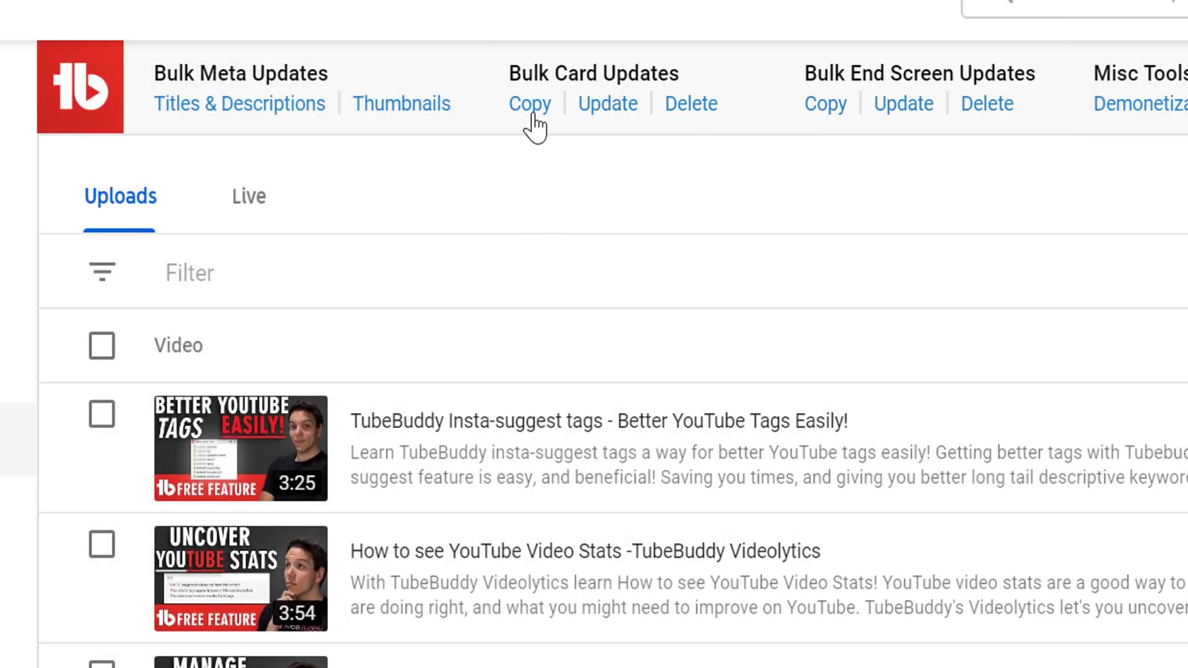
left_click(530, 113)
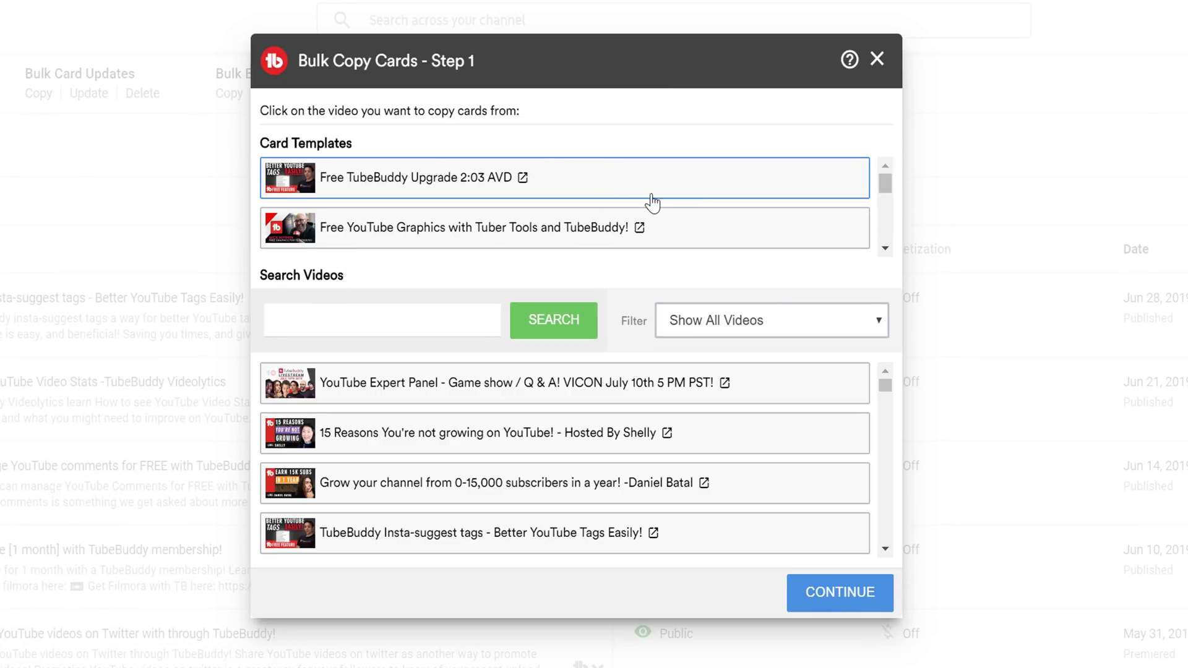
left_click(657, 196)
left_click(841, 594)
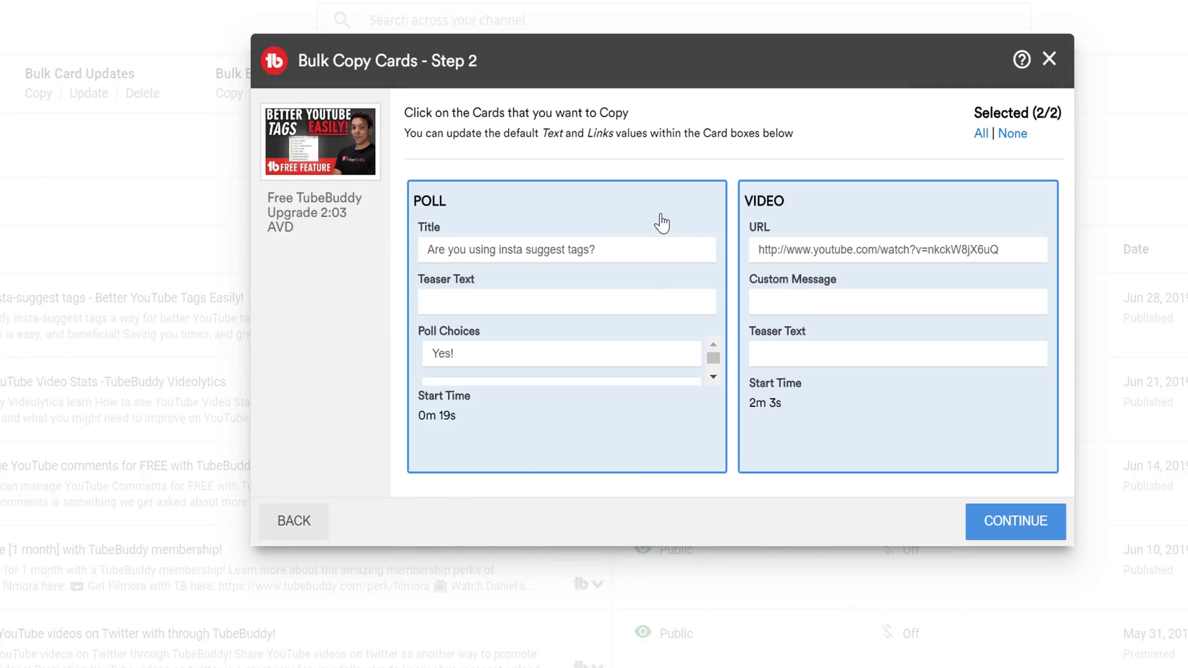
left_click(661, 223)
left_click(1007, 514)
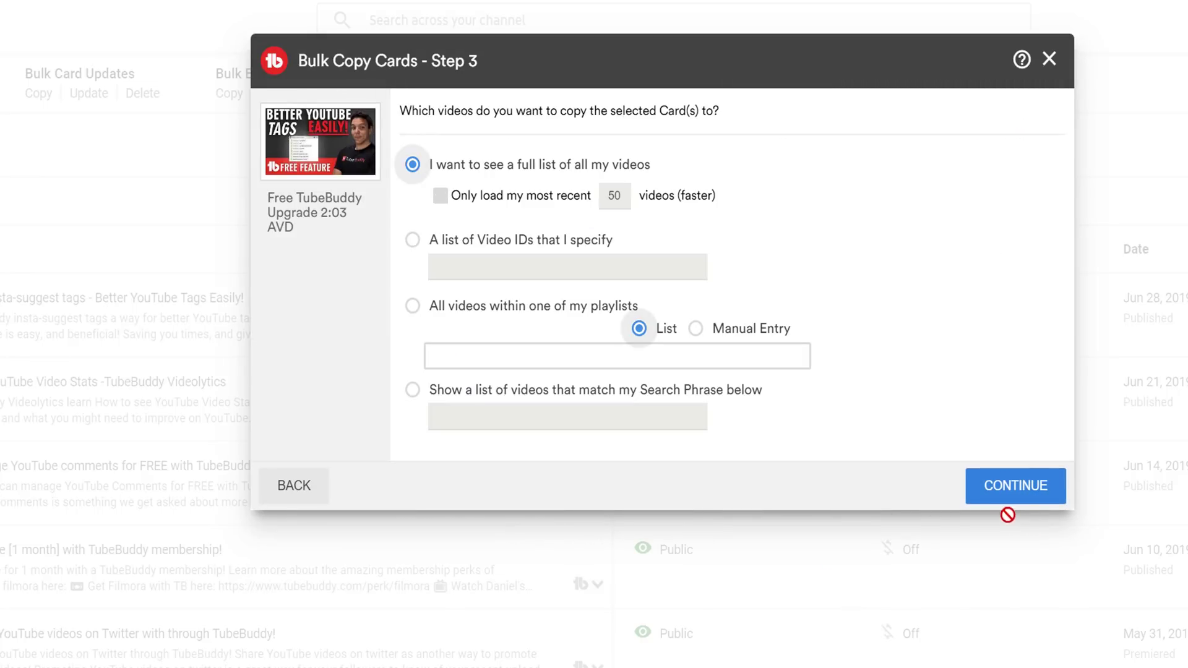
left_click(504, 204)
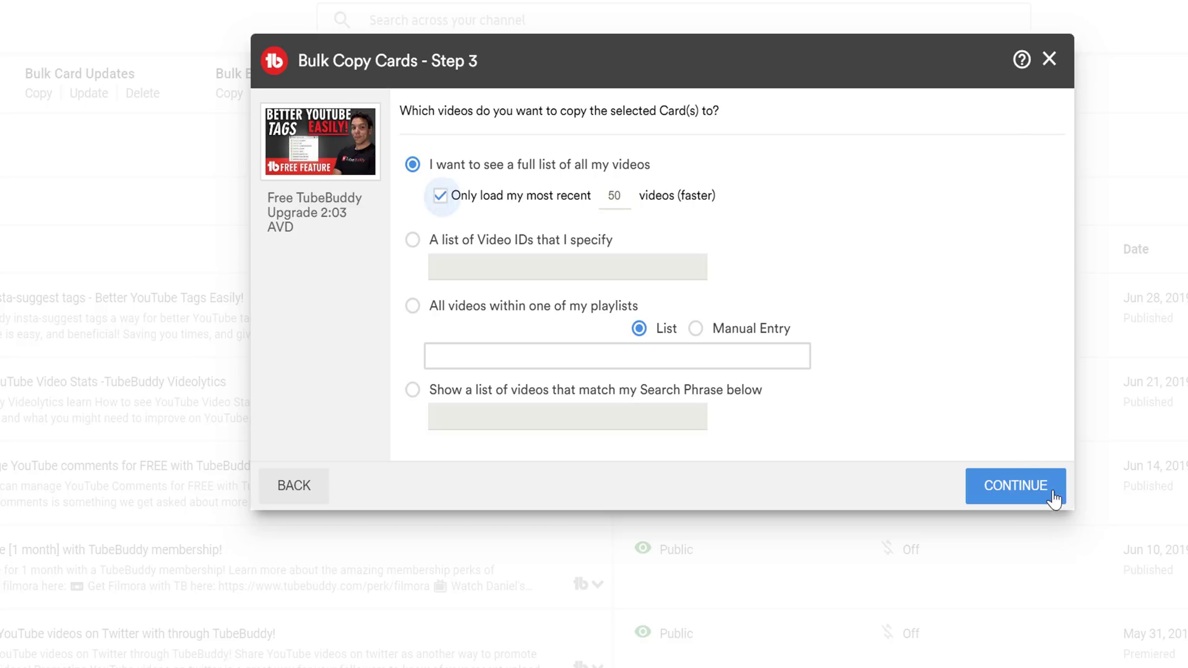
left_click(1020, 501)
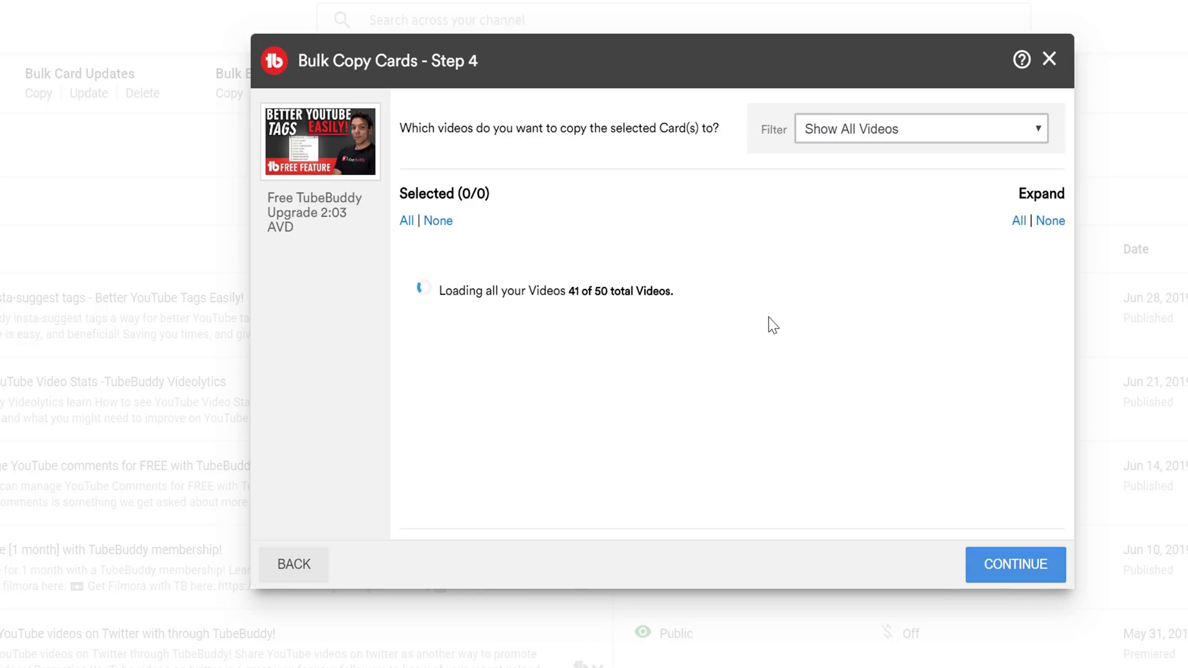
left_click(405, 221)
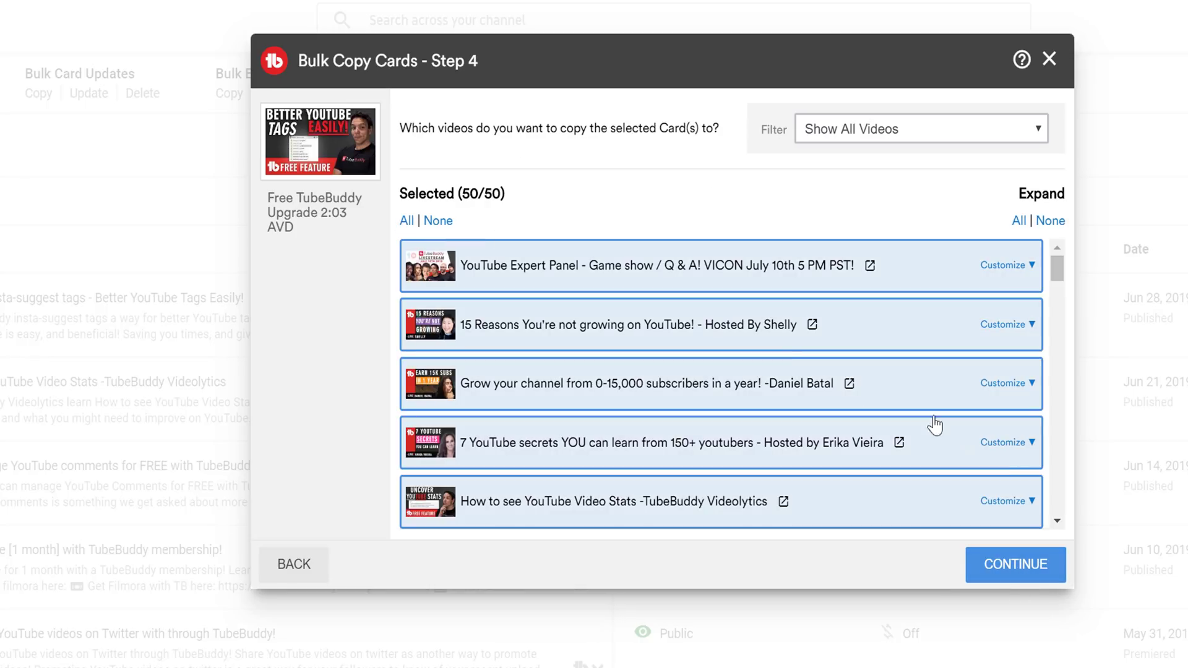
left_click(1017, 564)
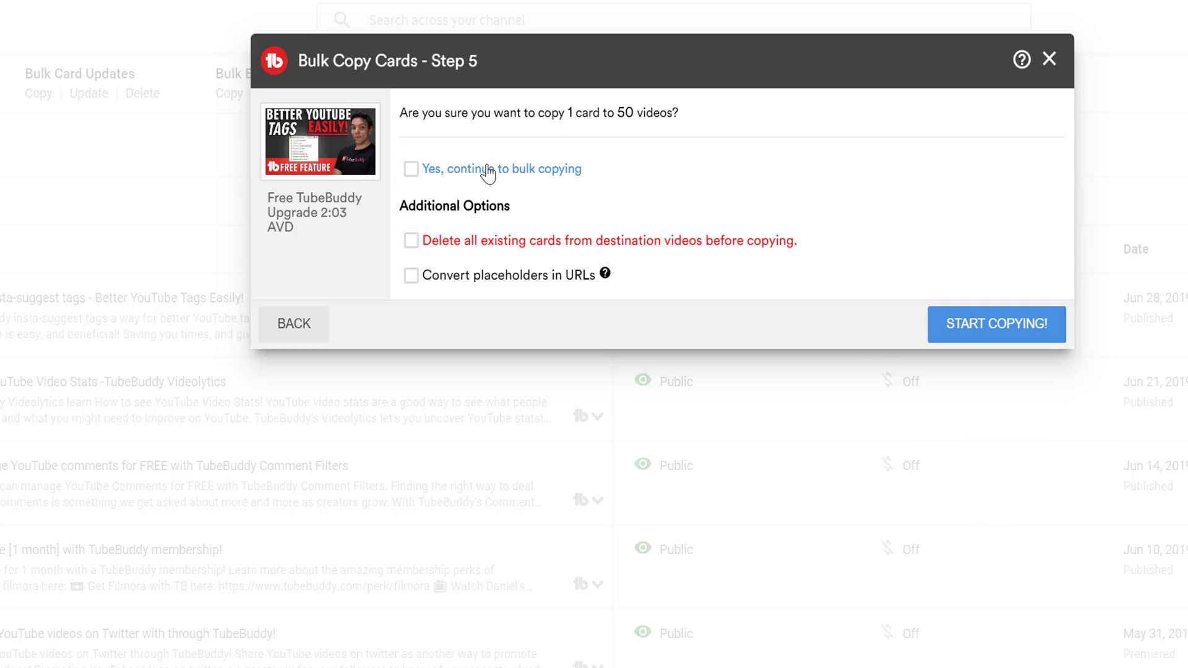
left_click(288, 336)
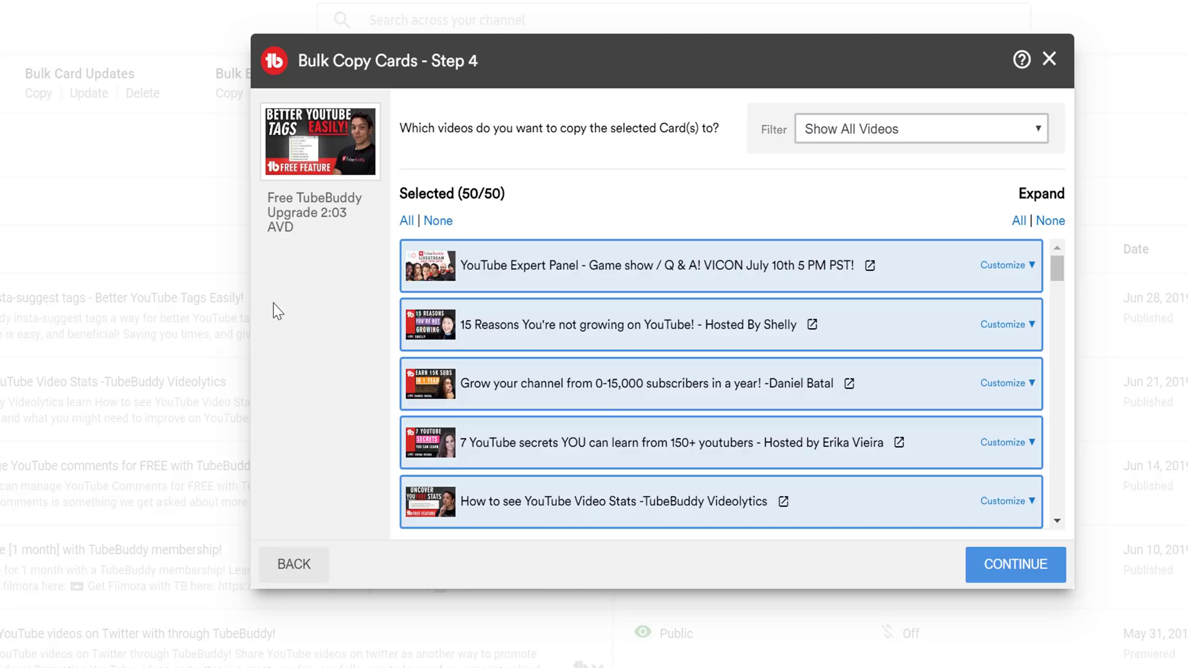
left_click(1049, 59)
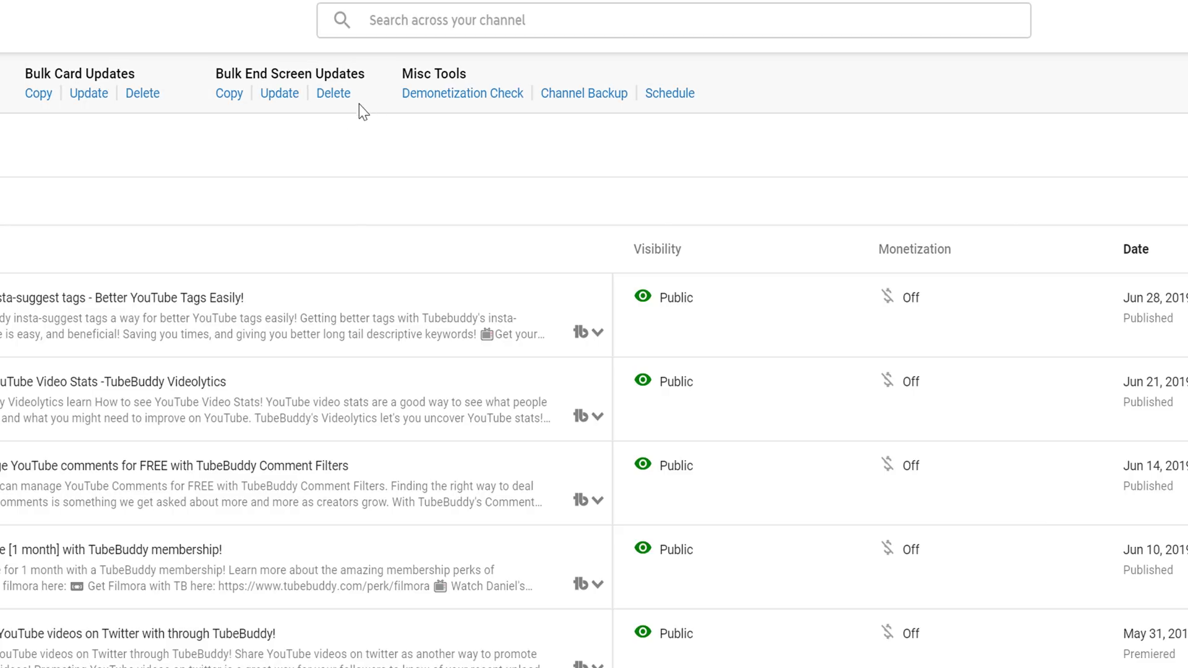
- Start a bulk end screen copy from the Most Recent Video End screen template, reaching step 2
left_click(240, 105)
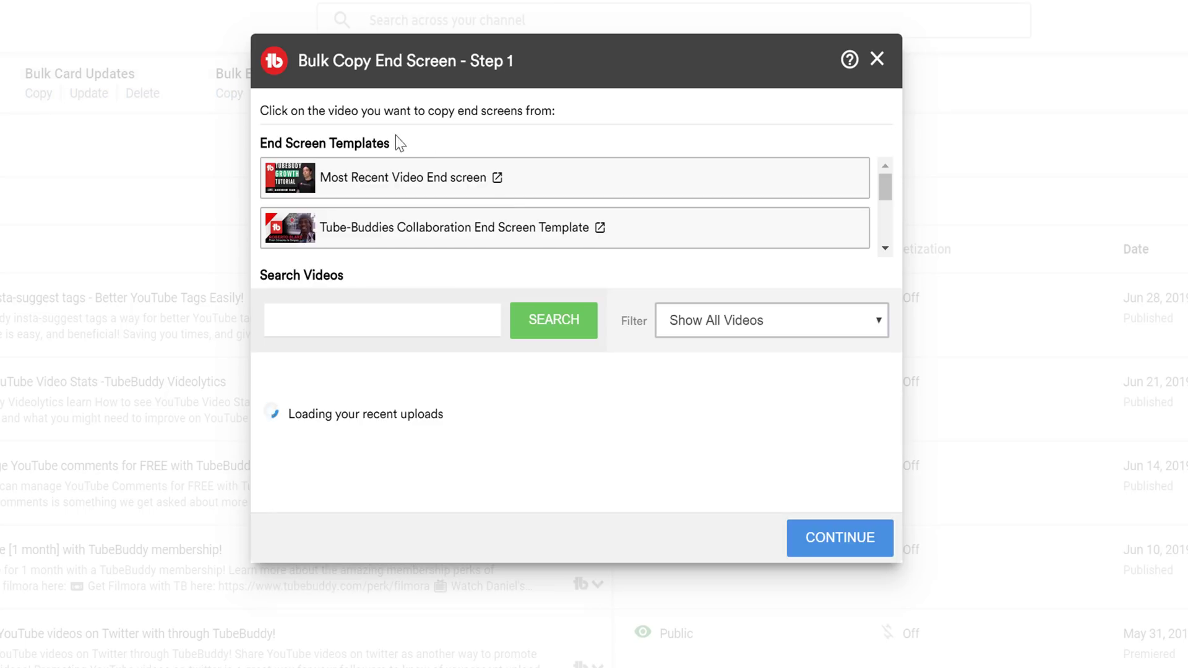
left_click(498, 187)
left_click(826, 554)
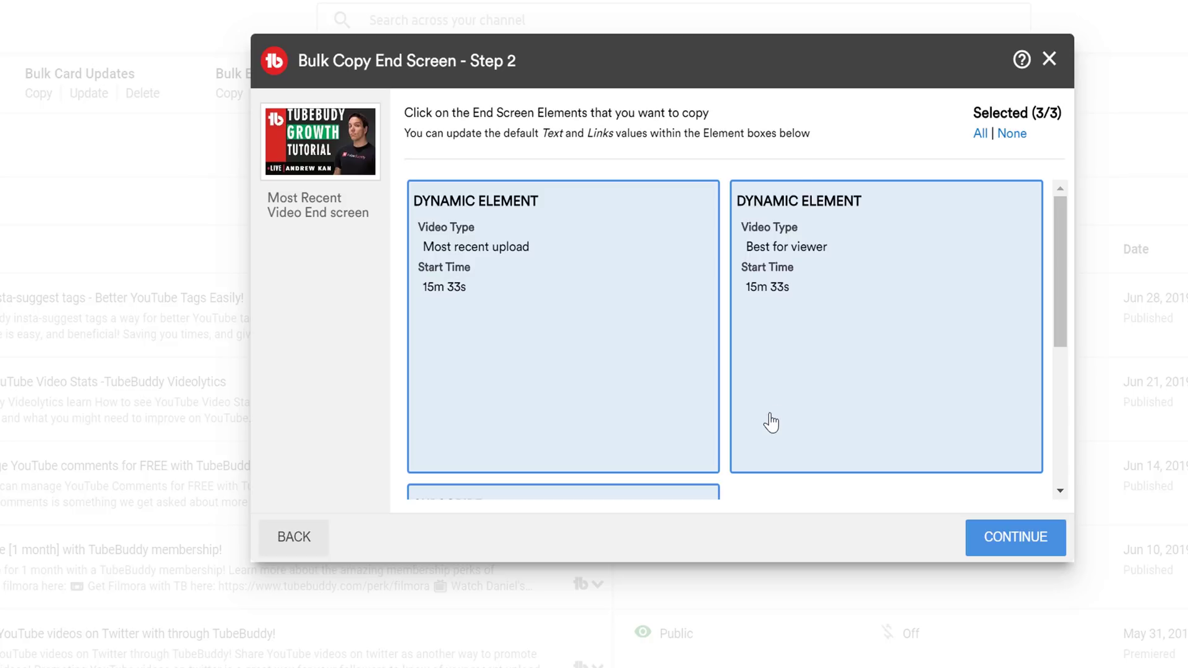
scroll(771, 420, "down", 2)
scroll(825, 269, "up", 2)
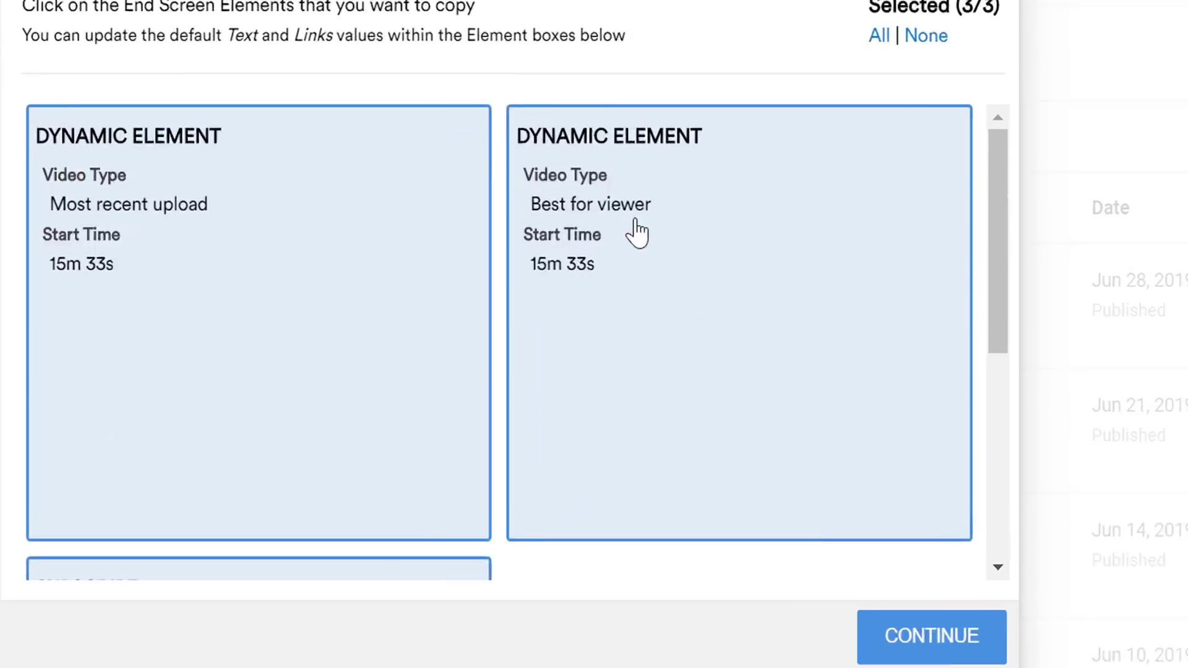